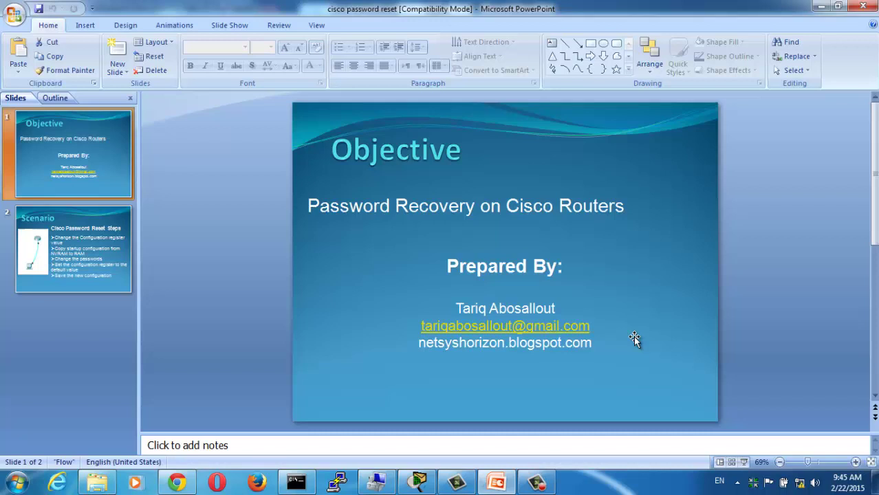
# Bring up the Packet Tracer topology and open Router0's CLI to watch it boot
pyautogui.click(420, 480)
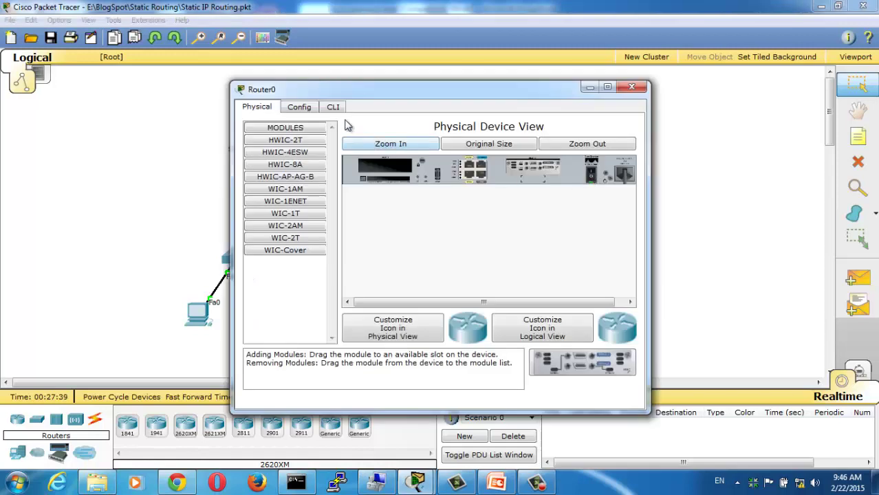
pyautogui.click(333, 107)
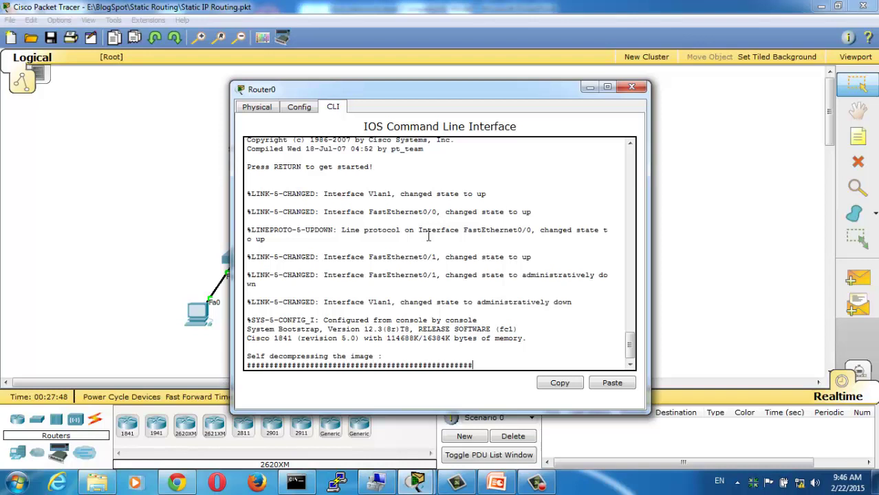
# Interrupt the boot into ROM monitor and set the configuration register to 0x2142
pyautogui.hotkey('ctrl', 'c')
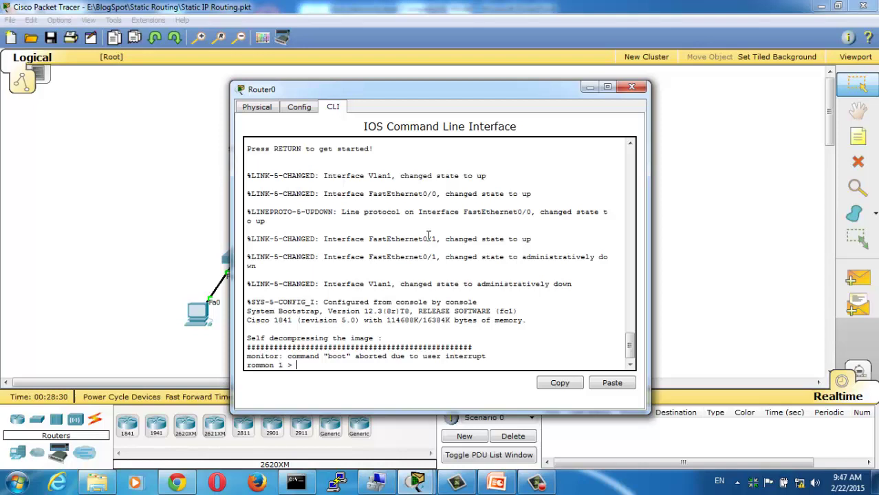
pyautogui.write('confreg')
pyautogui.write(' 0x21')
pyautogui.write('42')
pyautogui.press('Return')
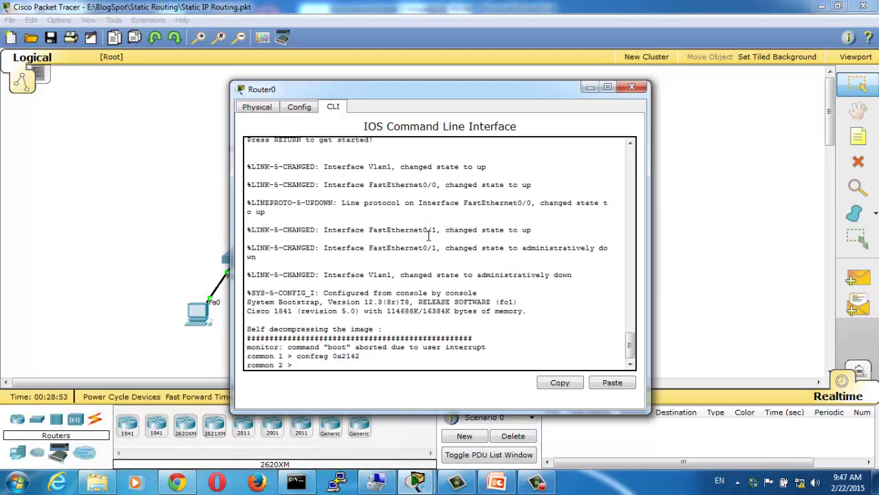
# Reset the router from ROM monitor and decline the initial configuration dialog
pyautogui.write('reset')
pyautogui.press('Return')
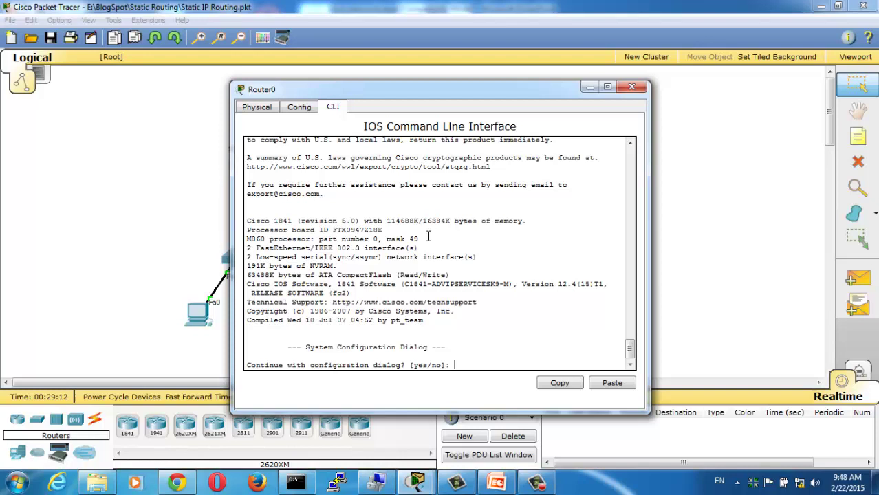
pyautogui.write('no')
pyautogui.press('Return')
# Enter privileged mode and display the startup config, highlighting the encrypted enable secret
pyautogui.press('Return')
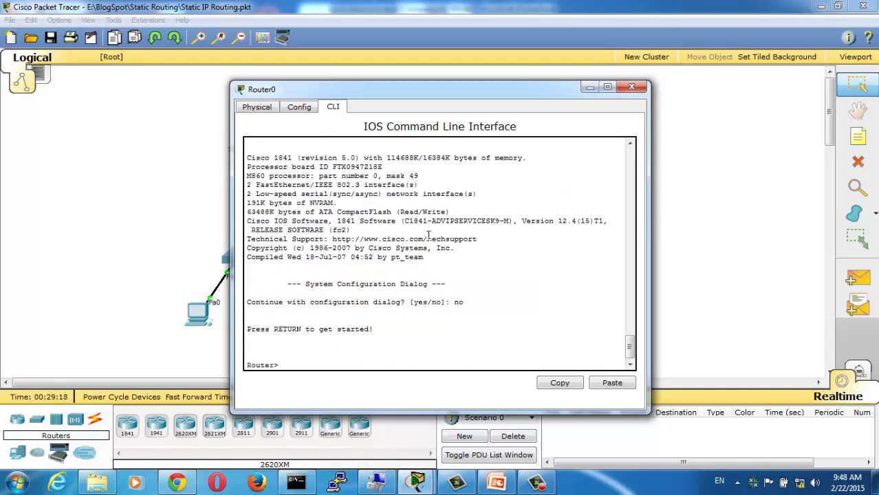
pyautogui.write('en')
pyautogui.press('Return')
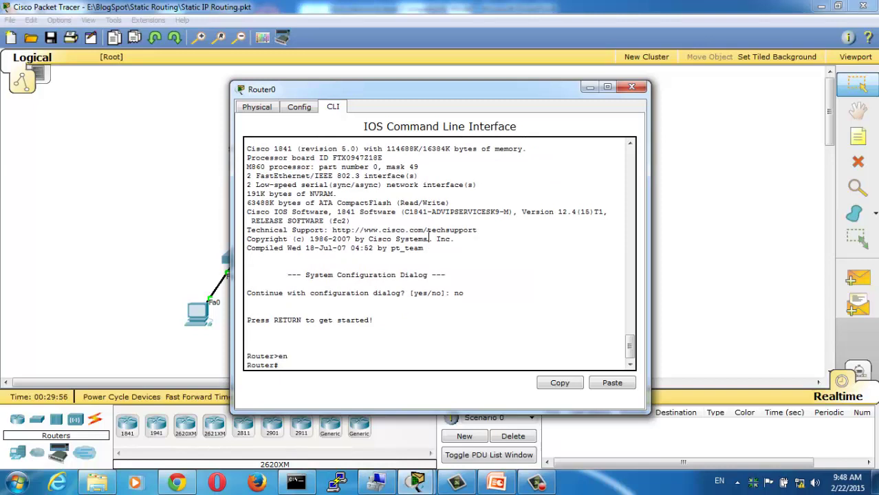
pyautogui.write('sh start')
pyautogui.press('Return')
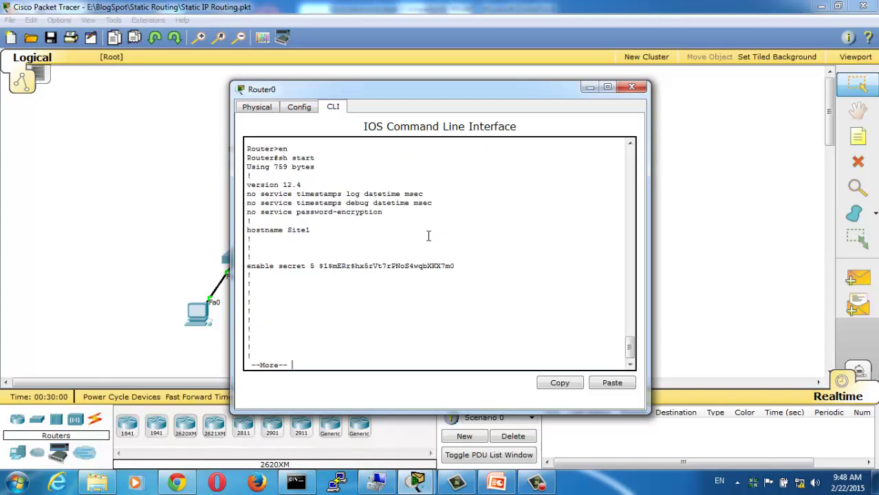
pyautogui.moveTo(414, 266); pyautogui.dragTo(287, 268)
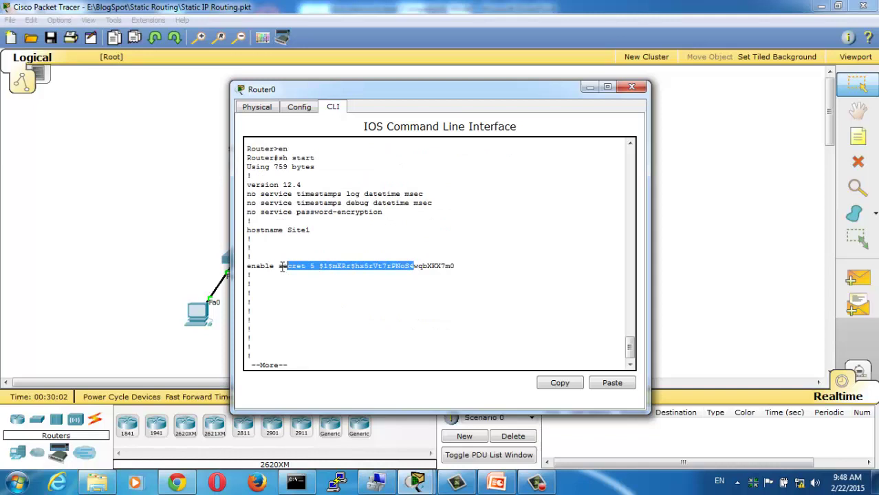
pyautogui.click(282, 269)
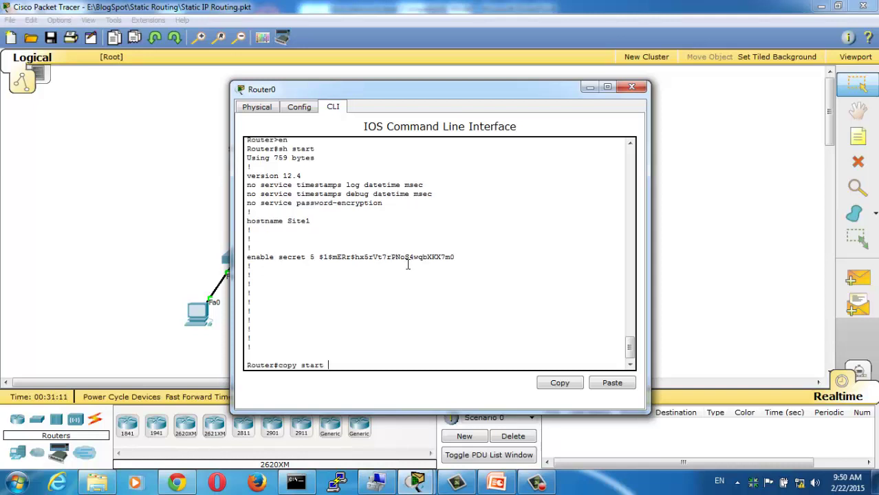
# Copy the startup configuration into the running configuration and enter global configuration mode
pyautogui.write('run')
pyautogui.press('Return')
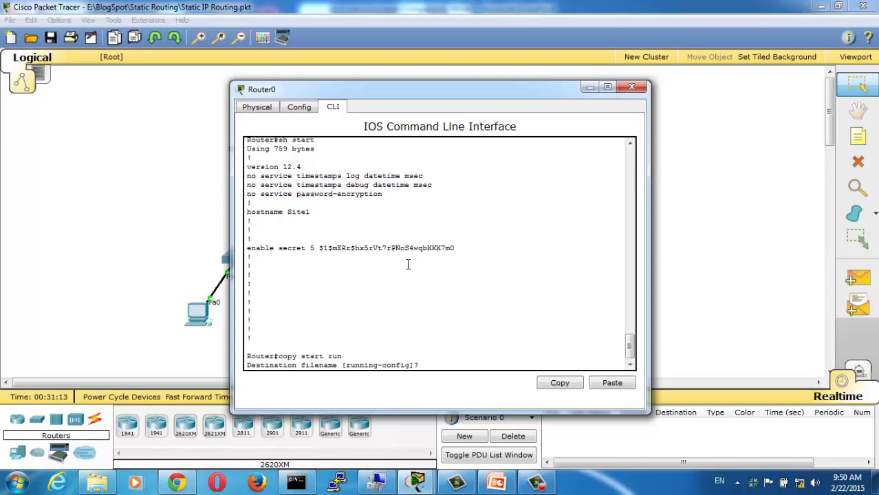
pyautogui.press('Return')
pyautogui.press('Return')
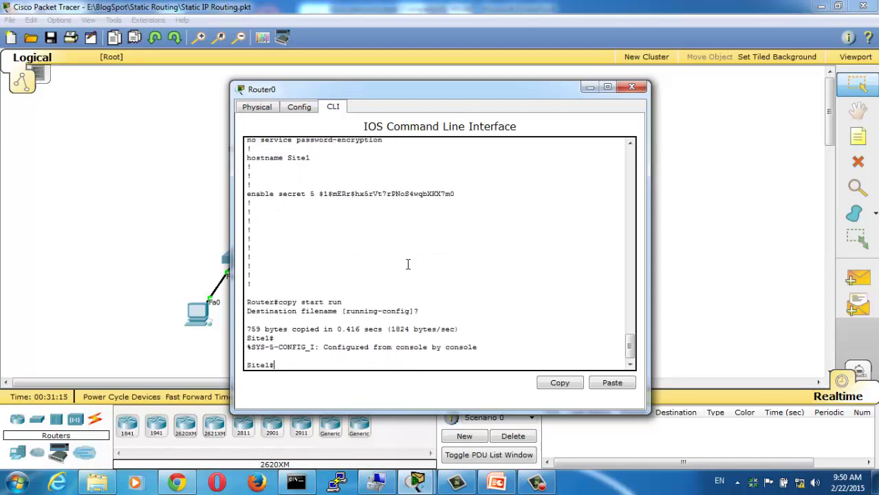
pyautogui.write('conf')
pyautogui.write(' t')
# Give console line 0 a new password and require login on it
pyautogui.press('Return')
pyautogui.write('l')
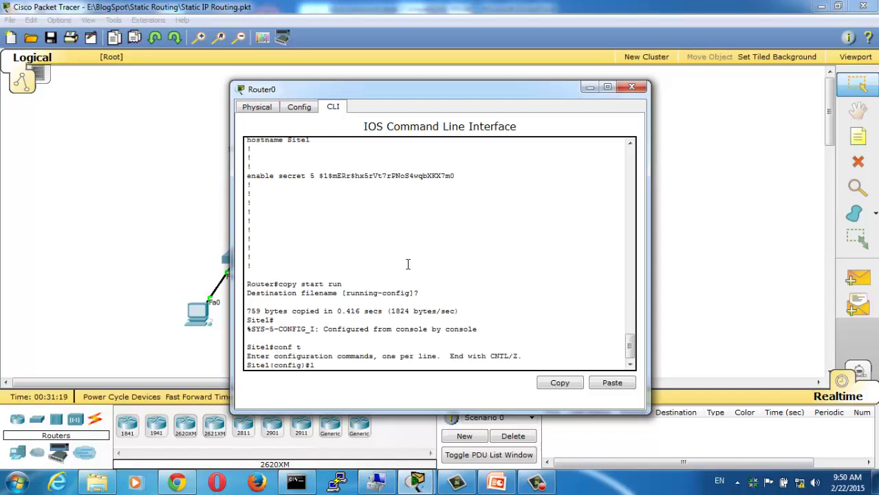
pyautogui.write('ine cons')
pyautogui.write('ole 0')
pyautogui.press('Return')
pyautogui.write('pass')
pyautogui.press('Tab')
pyautogui.write('te')
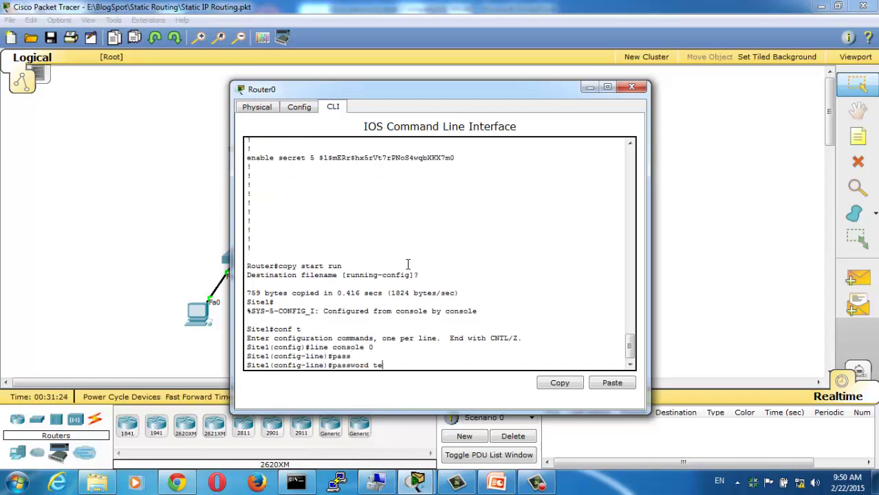
pyautogui.write('st')
pyautogui.press('Return')
pyautogui.write('lo')
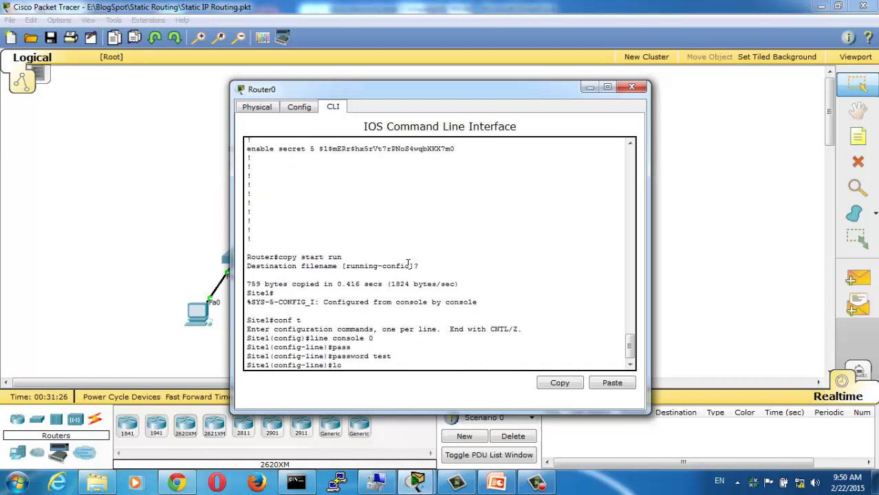
pyautogui.write('gin')
# Leave console line configuration and set a new enable secret
pyautogui.press('Return')
pyautogui.write('exit')
pyautogui.press('Return')
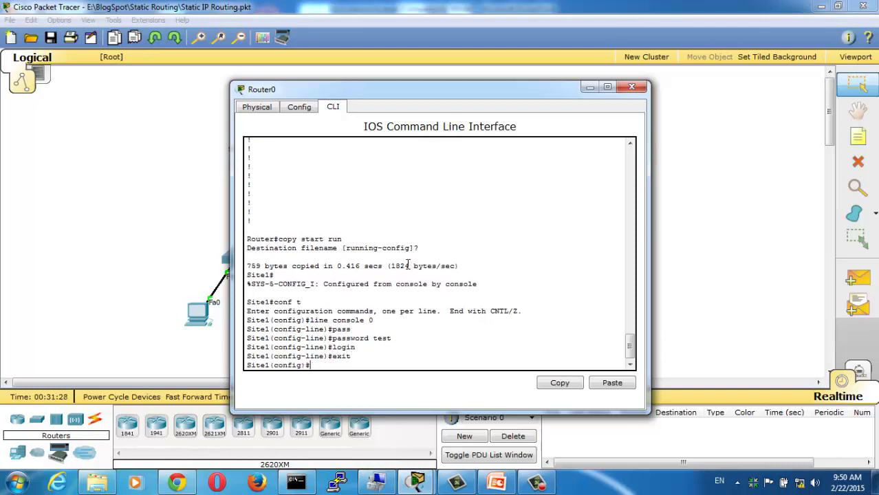
pyautogui.write('enab')
pyautogui.press('Return')
pyautogui.write('enable')
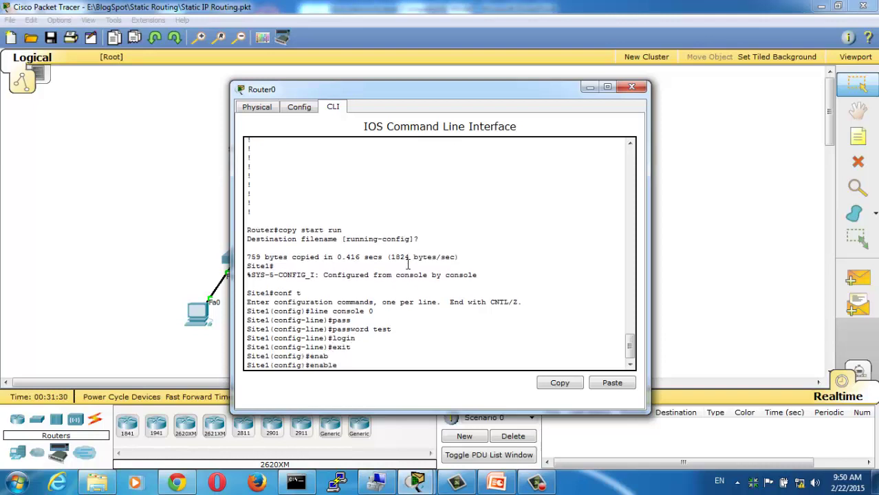
pyautogui.write(' secret ')
pyautogui.write('test')
pyautogui.press('Return')
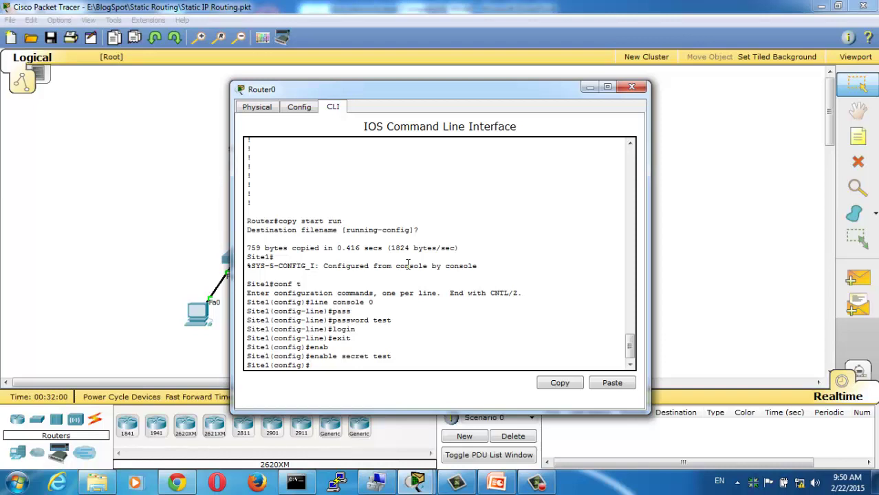
# Set the configuration register back to 0x2102 and leave configuration mode
pyautogui.write('config')
pyautogui.write('-re')
pyautogui.press('Tab')
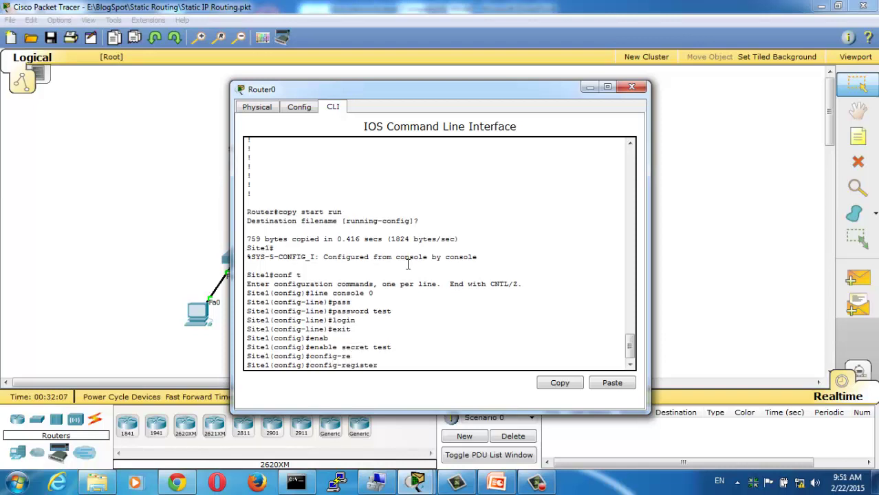
pyautogui.write('0x21')
pyautogui.write('02')
pyautogui.press('Return')
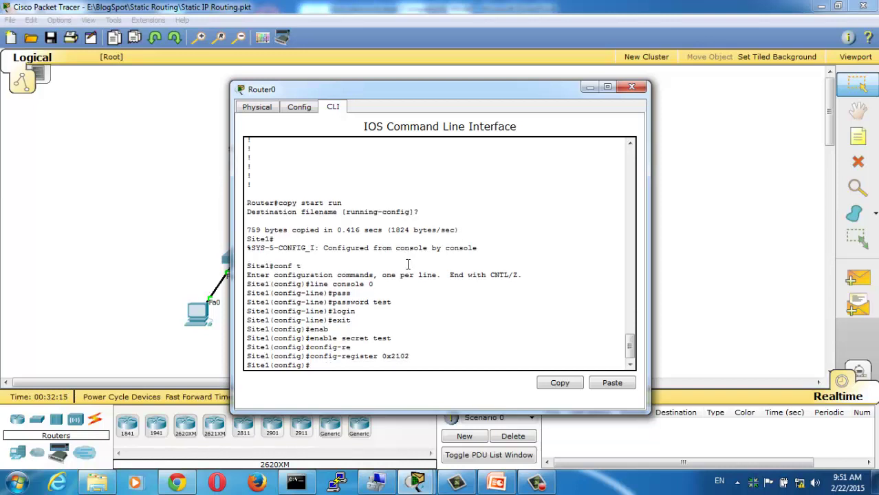
pyautogui.hotkey('ctrl', 'z')
# Save the running config to startup-config and start a reload
pyautogui.write('copy run ')
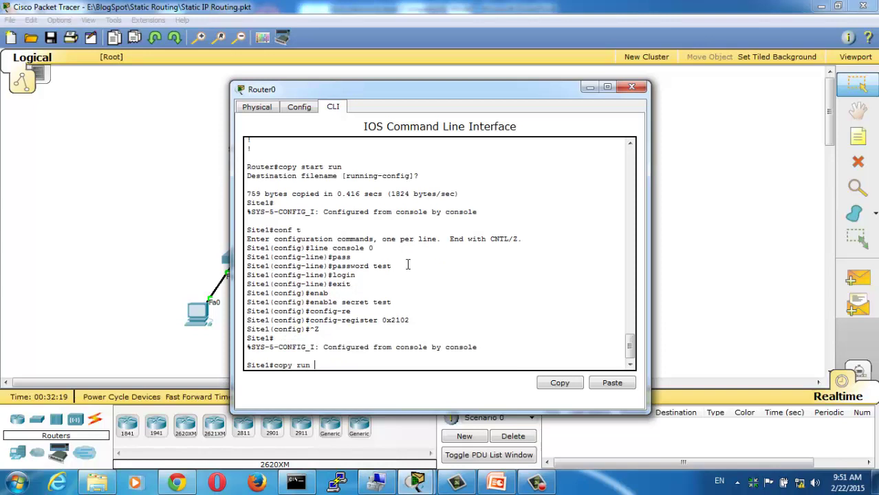
pyautogui.write('start')
pyautogui.press('Return')
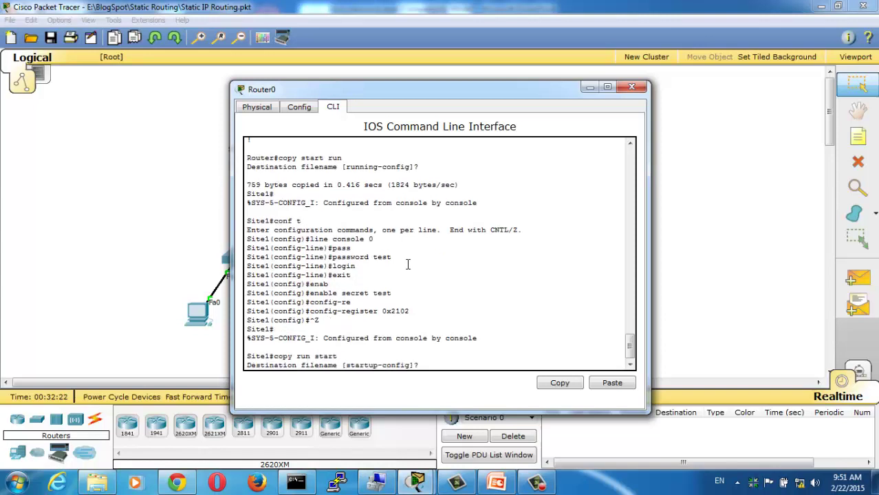
pyautogui.press('Return')
pyautogui.write('re')
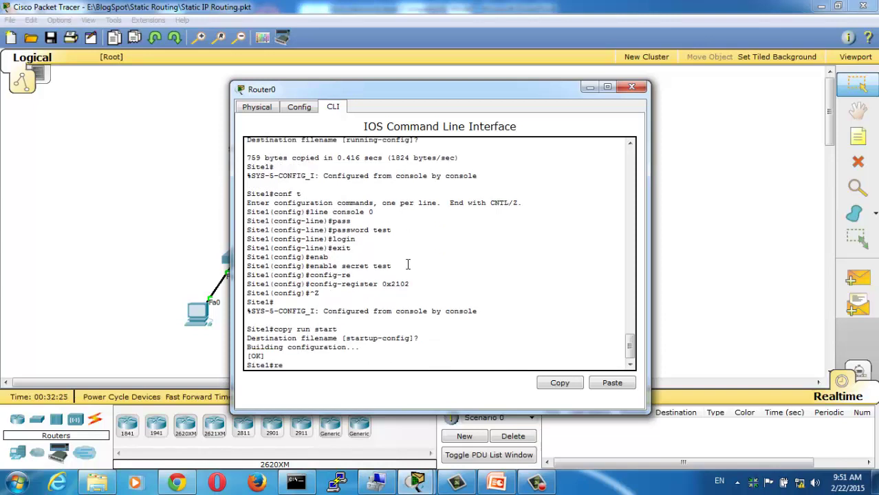
pyautogui.write('load')
pyautogui.press('Return')
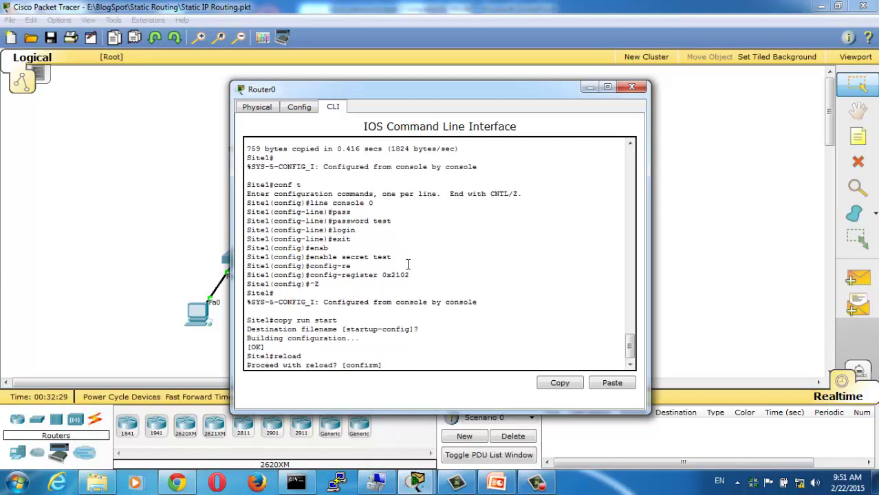
# Confirm the reload, log in with the new console password and enable secret, then show the blog
pyautogui.press('Return')
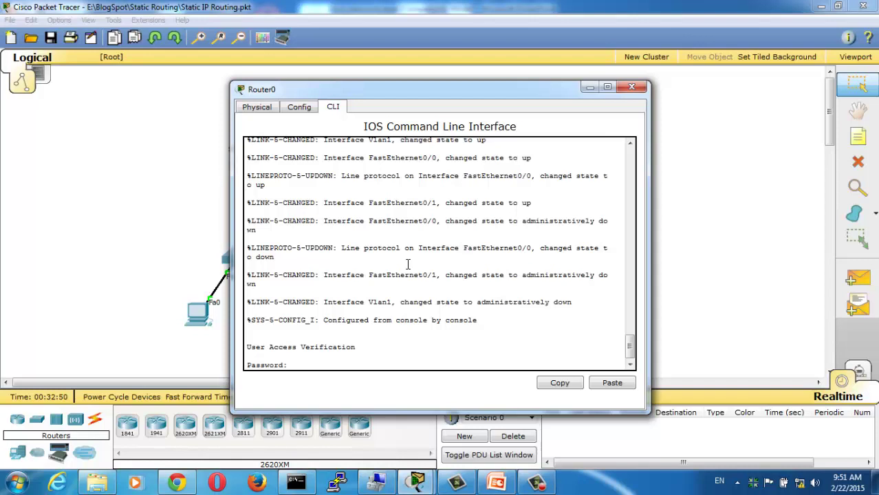
pyautogui.press('Return')
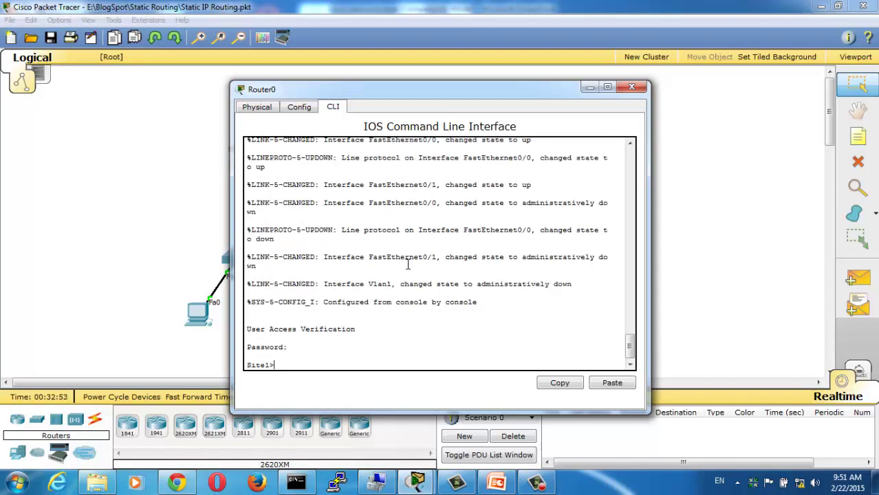
pyautogui.write('en')
pyautogui.press('Return')
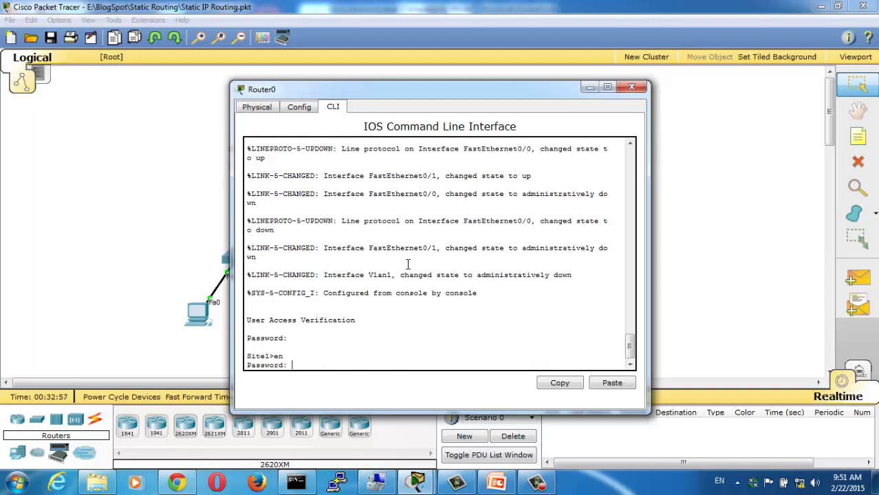
pyautogui.press('Return')
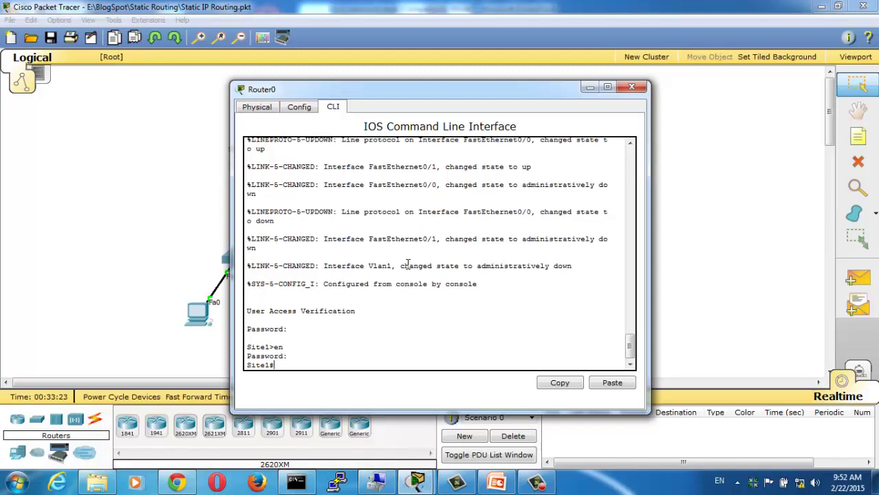
pyautogui.click(177, 482)
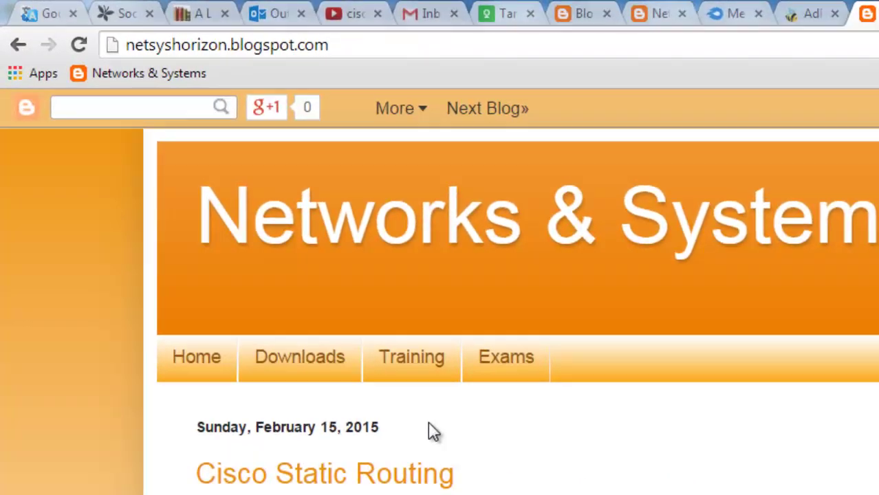